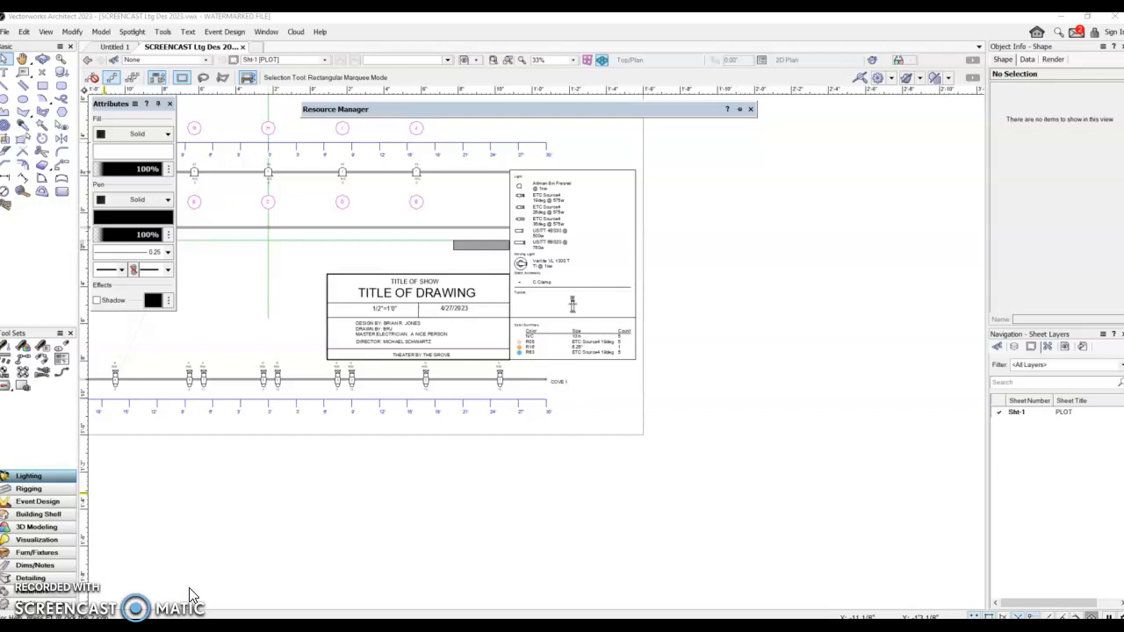
Switch the navigation to design layers and make the POSITIONS layer active.
click(1015, 348)
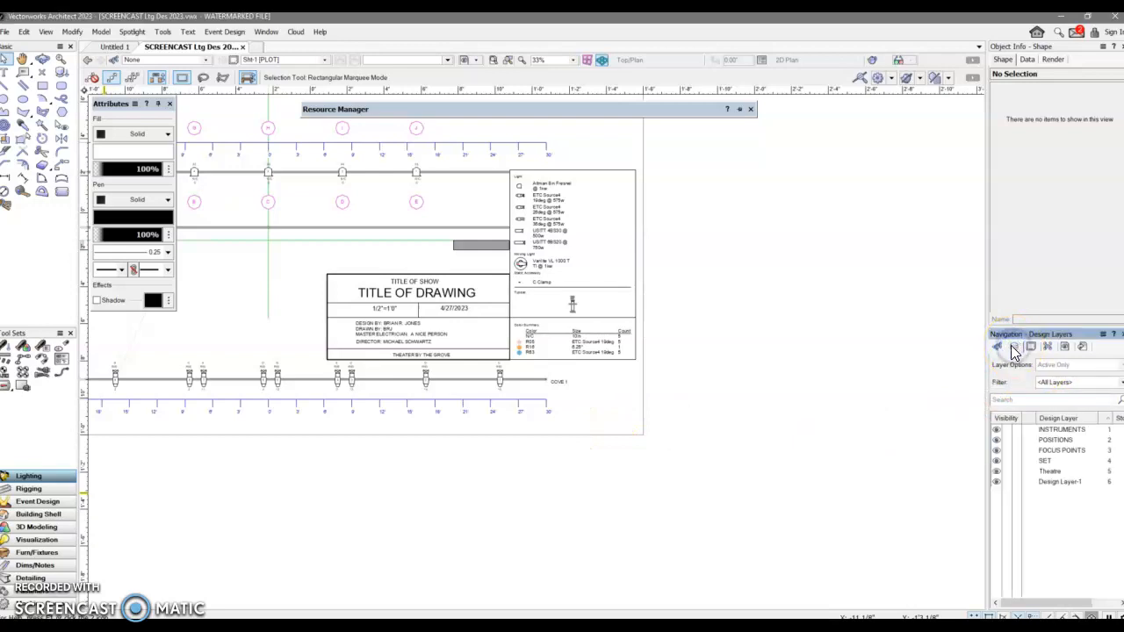
click(1032, 440)
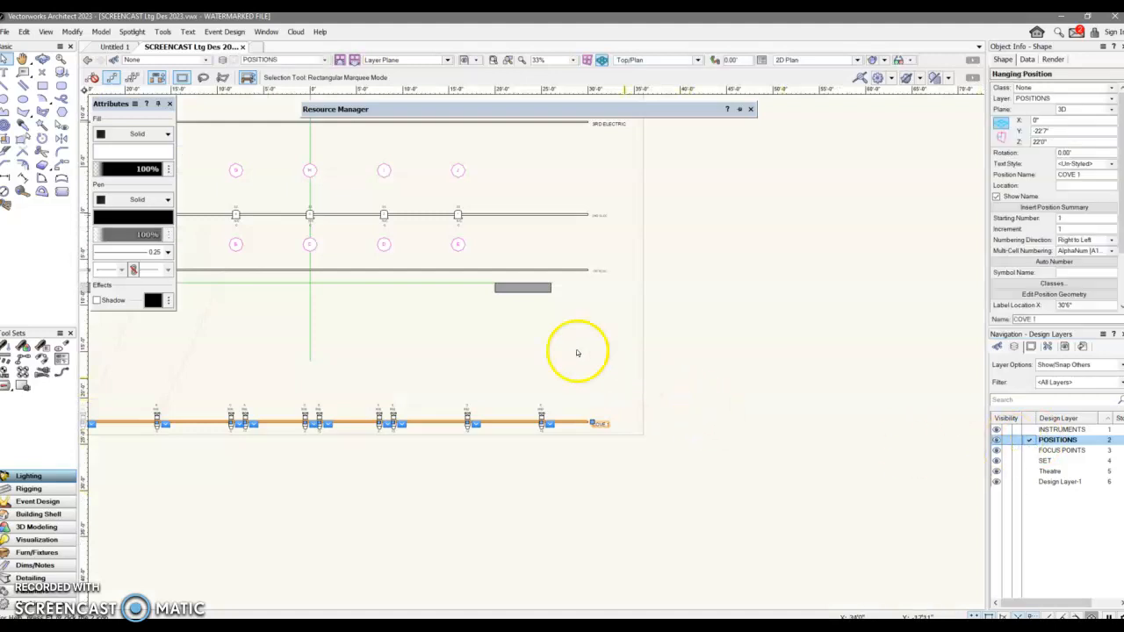
Move the 1ST ELEC position name label from the pipe's right end to above its left portion.
scroll(591, 279, up, 3)
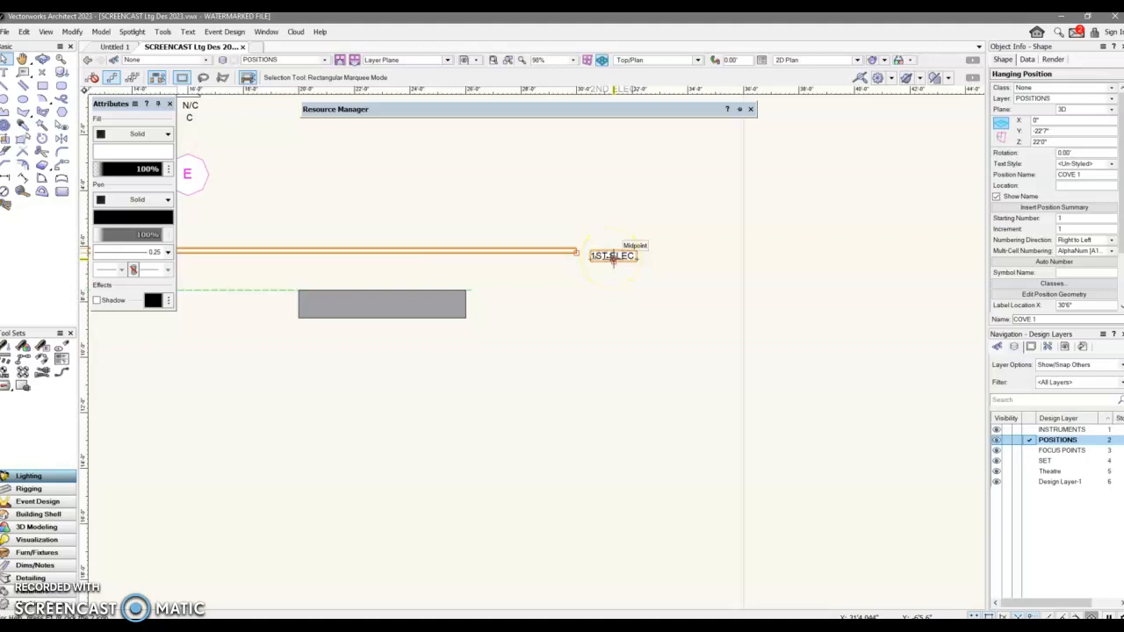
click(609, 255)
click(599, 256)
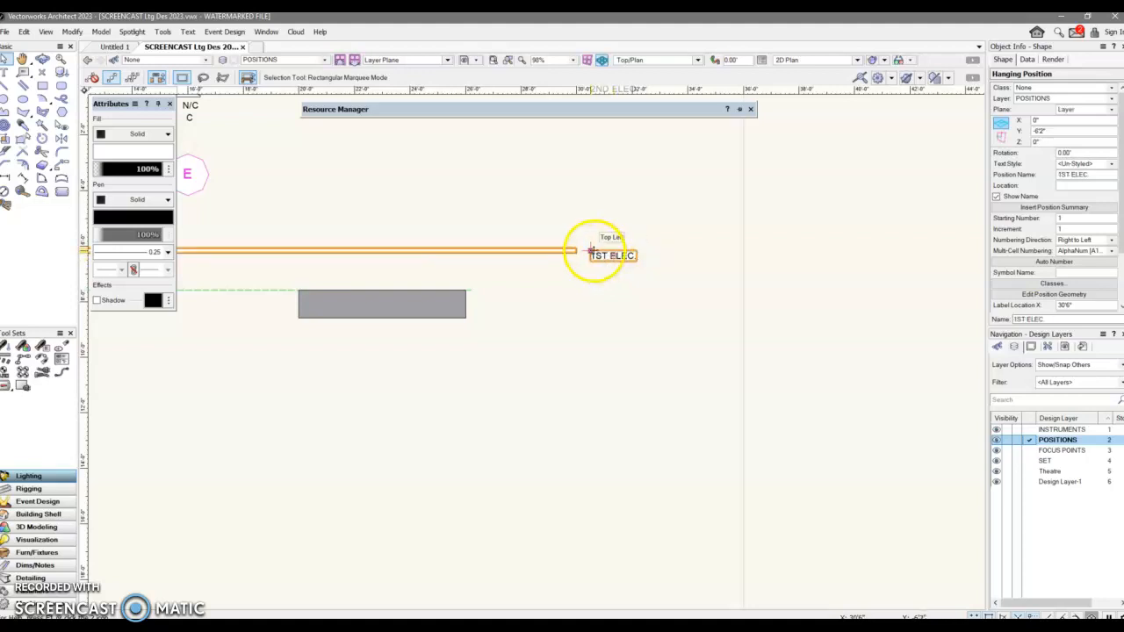
drag(589, 251, 244, 224)
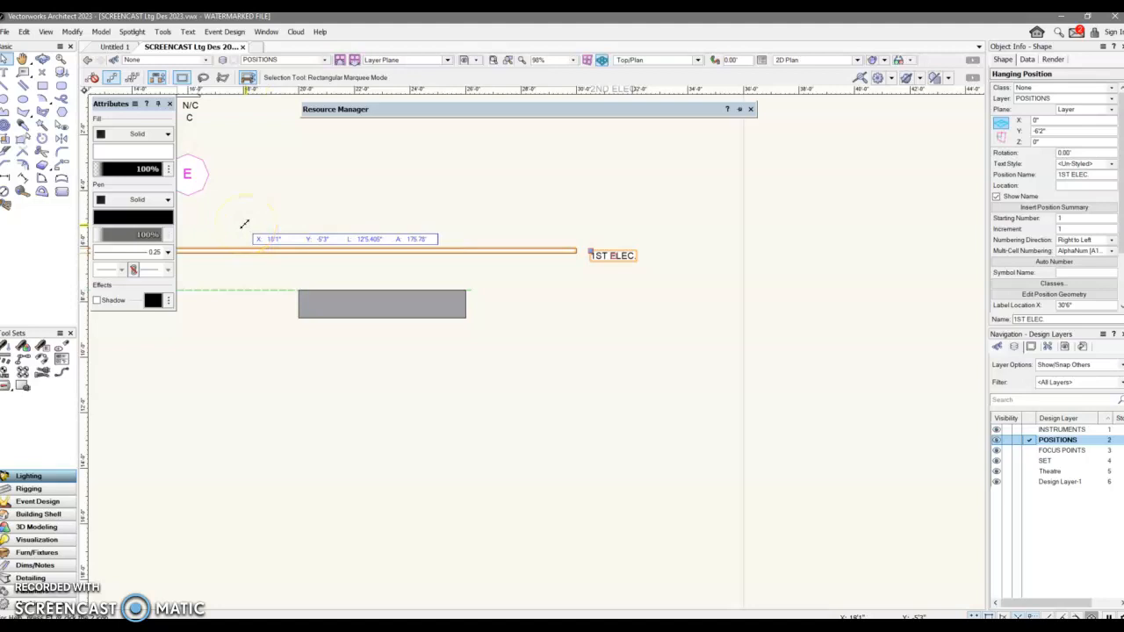
drag(245, 224, 294, 232)
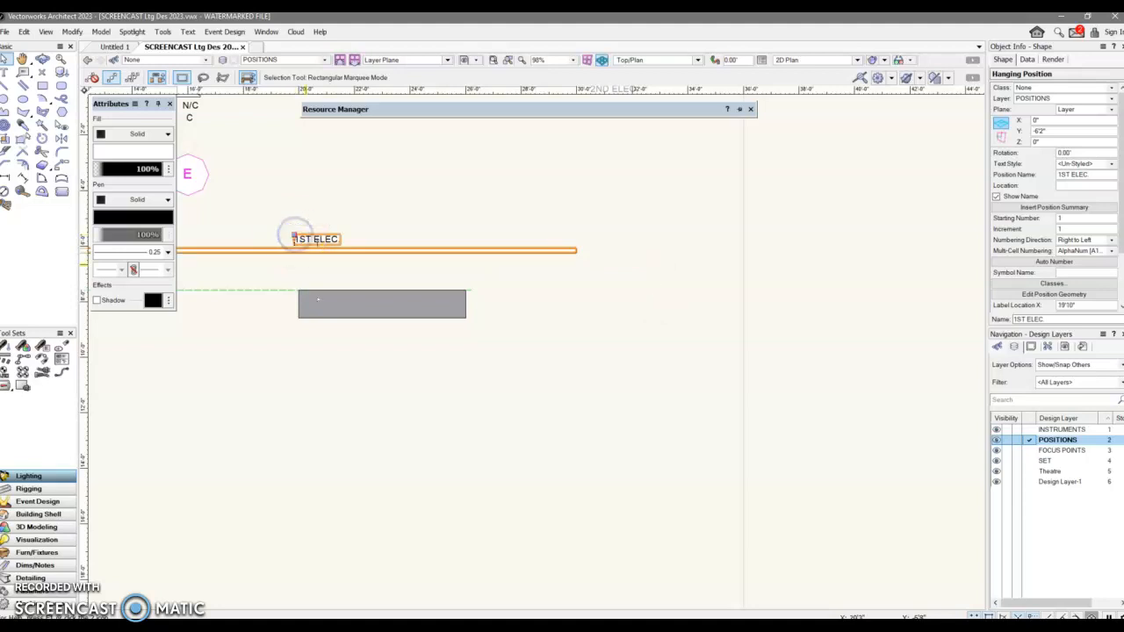
Move the 2ND ELEC position name label from the pipe's right end to above its left portion.
scroll(553, 360, down, 2)
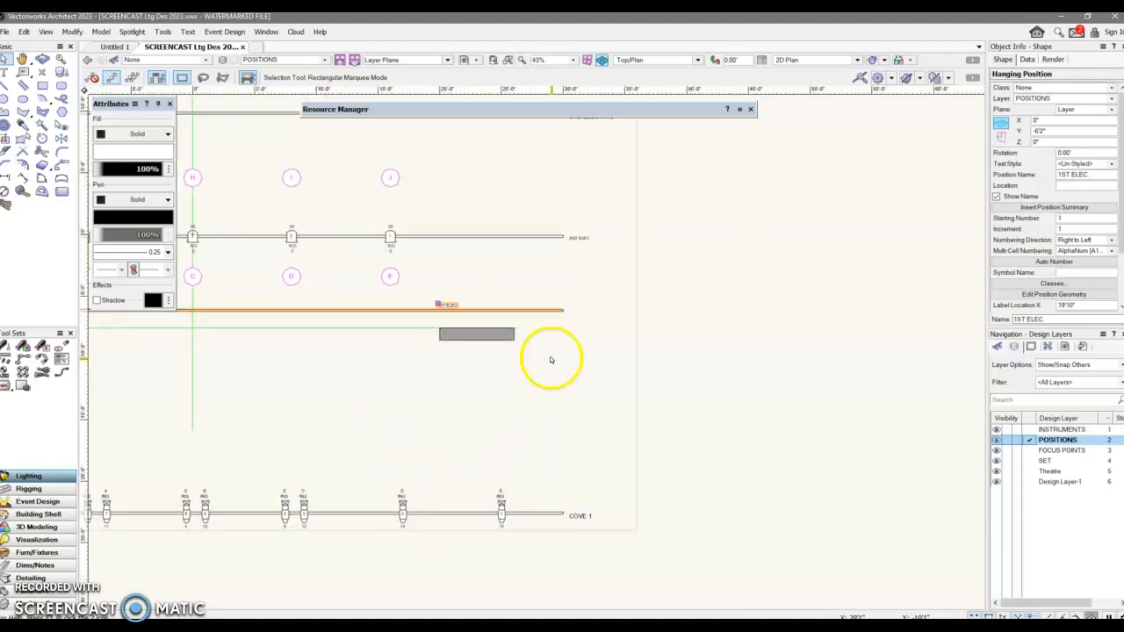
scroll(553, 360, up, 4)
scroll(571, 312, down, 2)
scroll(569, 312, down, 3)
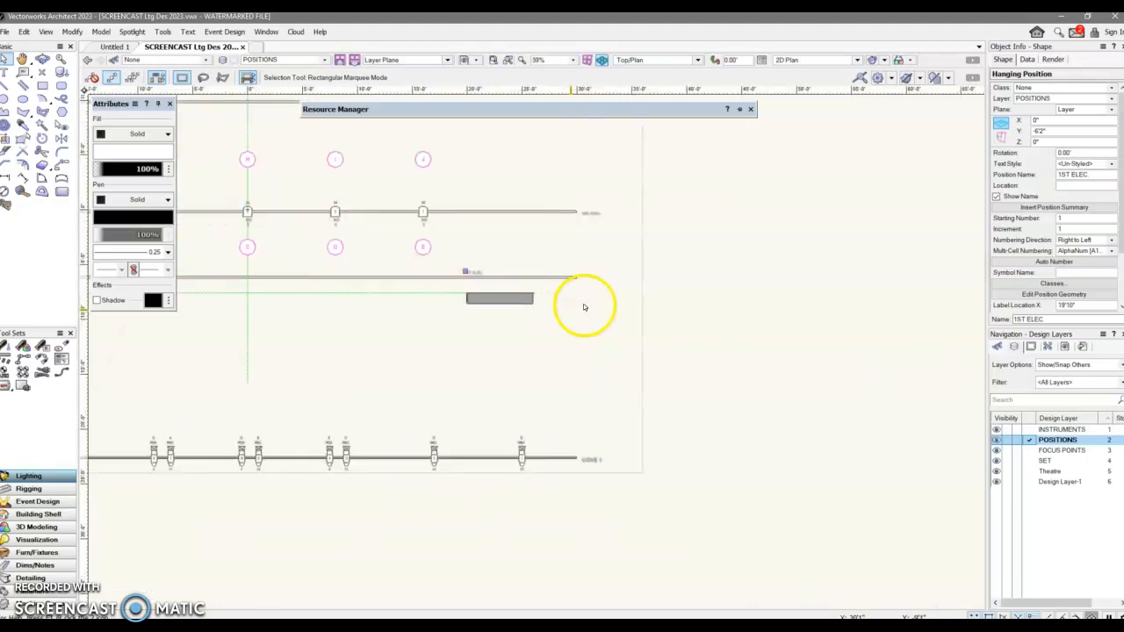
click(593, 212)
scroll(592, 213, up, 4)
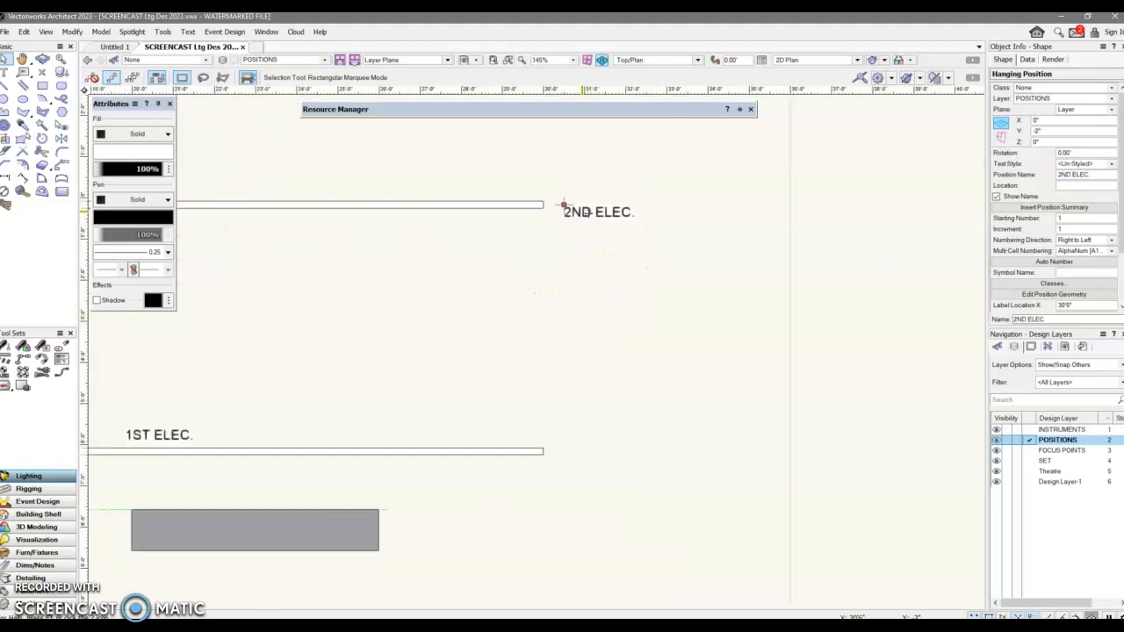
drag(564, 204, 203, 182)
middle_drag(202, 181, 444, 205)
drag(444, 206, 354, 209)
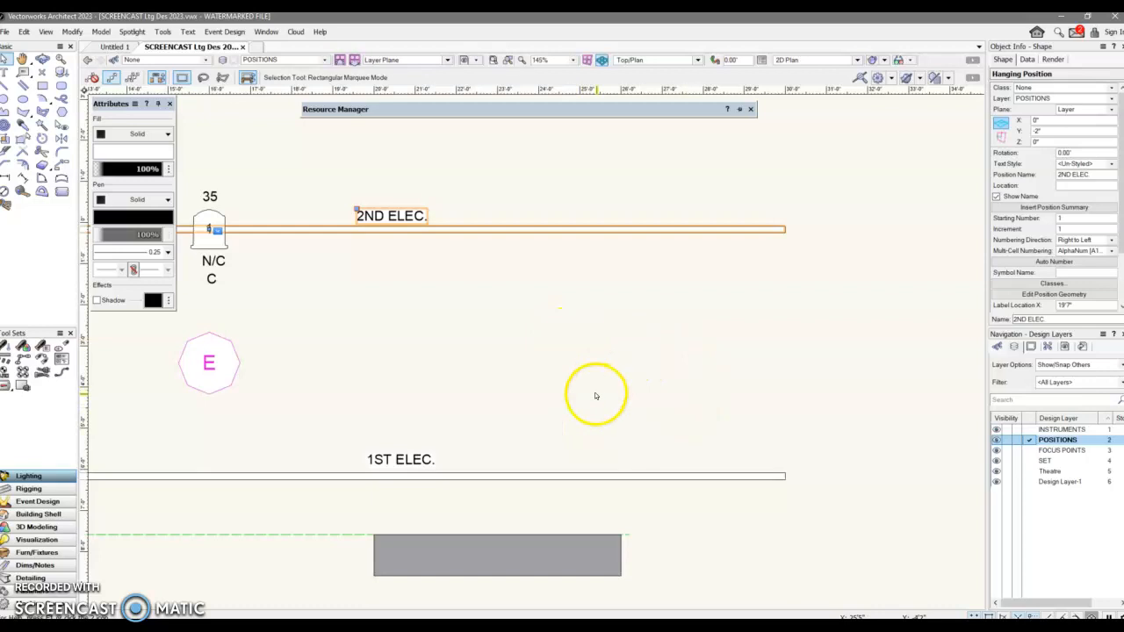
Switch to the Site 1 (PLOT) sheet layer.
click(324, 59)
click(284, 103)
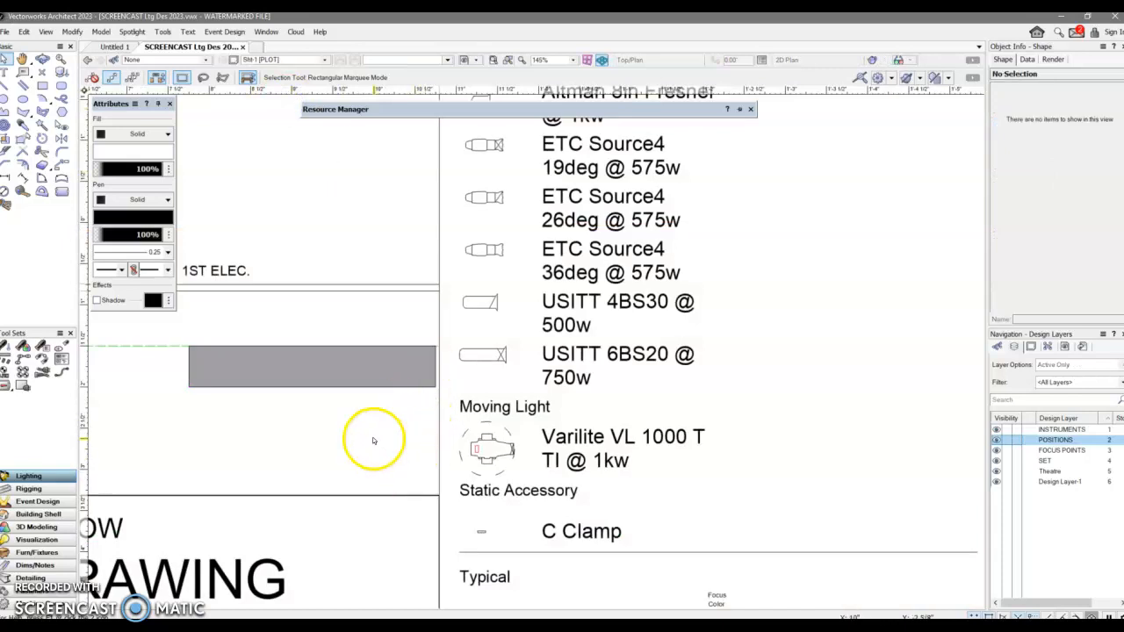
scroll(369, 422, down, 3)
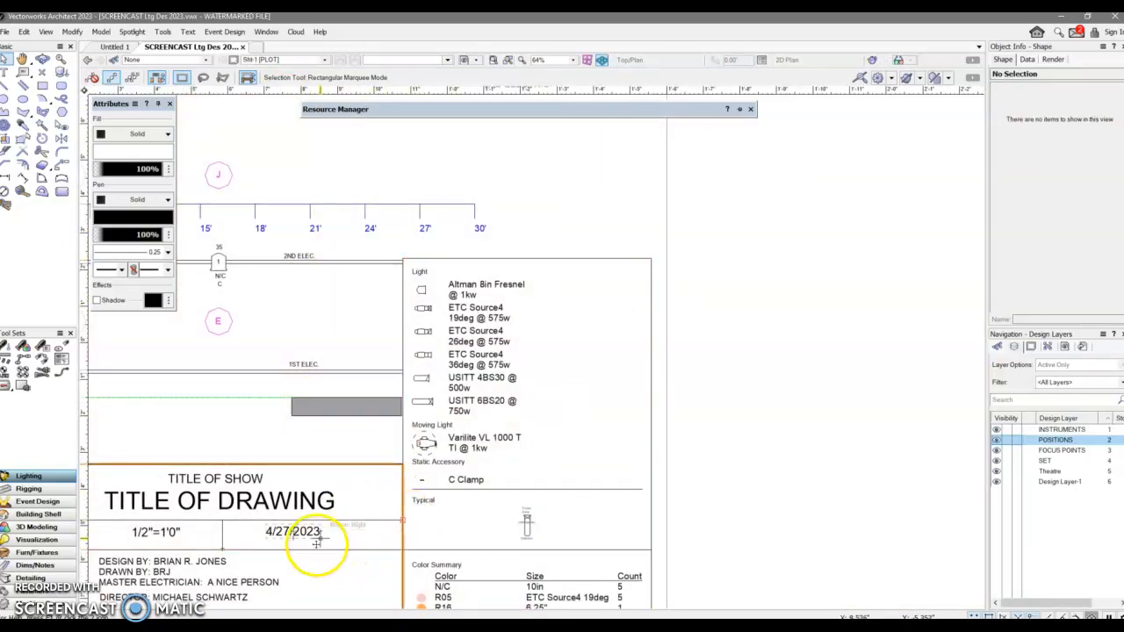
Replace the title block's TITLE OF DRAWING text with LIGHT PLOT.
click(6, 72)
click(290, 504)
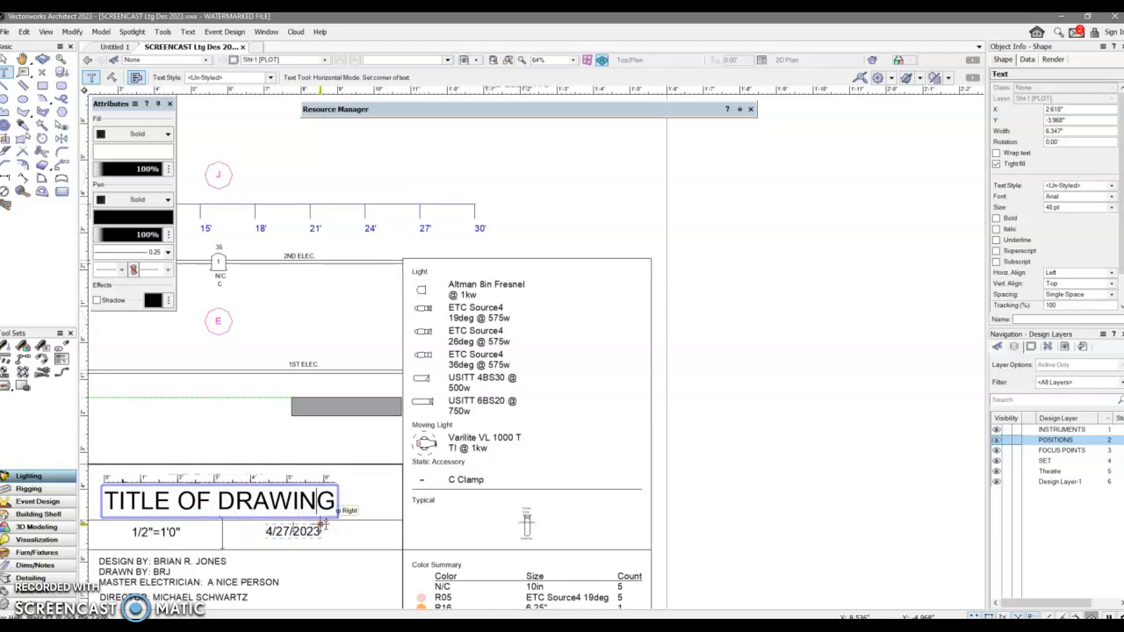
key(BackSpace)
key(BackSpace)
key(BackSpace)
key(BackSpace)
key(BackSpace)
key(BackSpace)
key(BackSpace)
key(BackSpace)
key(BackSpace)
key(BackSpace)
key(BackSpace)
key(BackSpace)
key(BackSpace)
key(BackSpace)
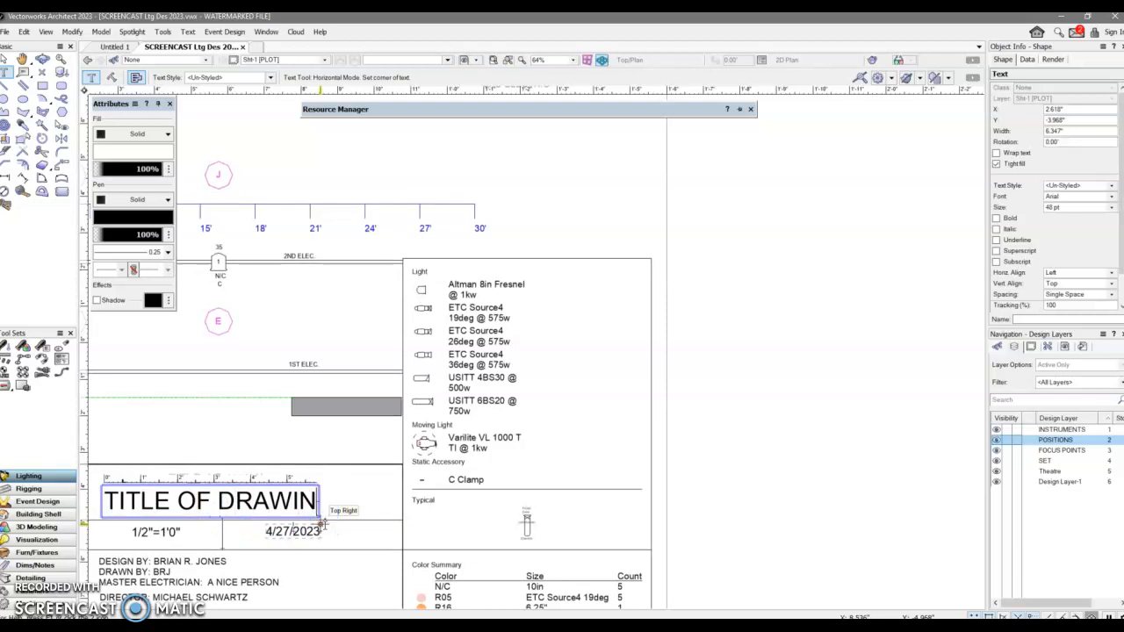
key(BackSpace)
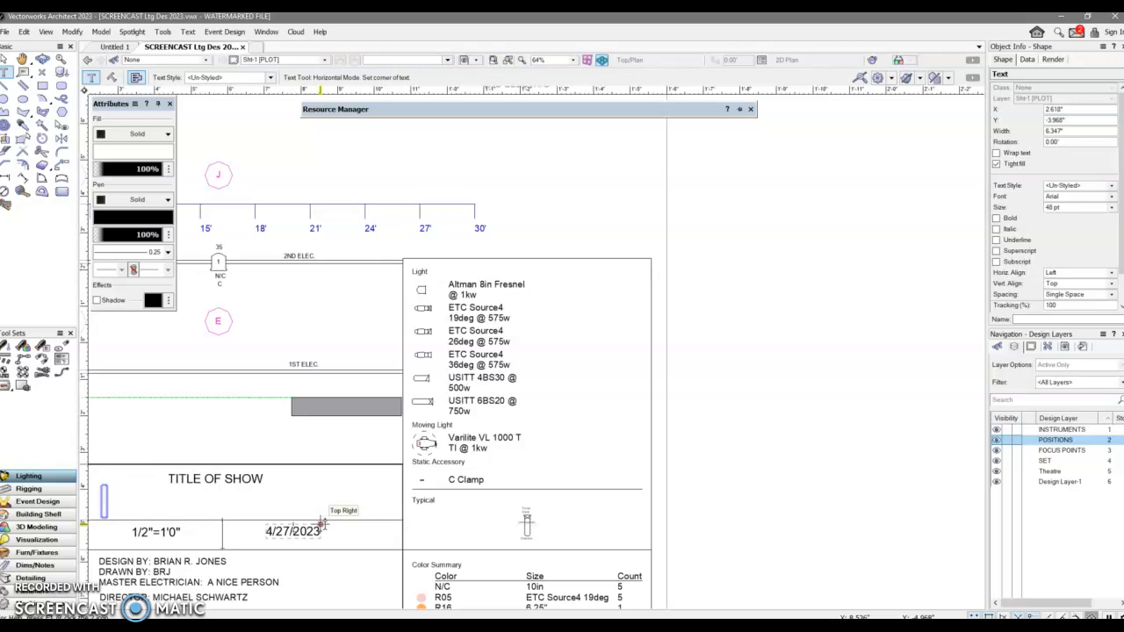
text(LIGHT PLOT)
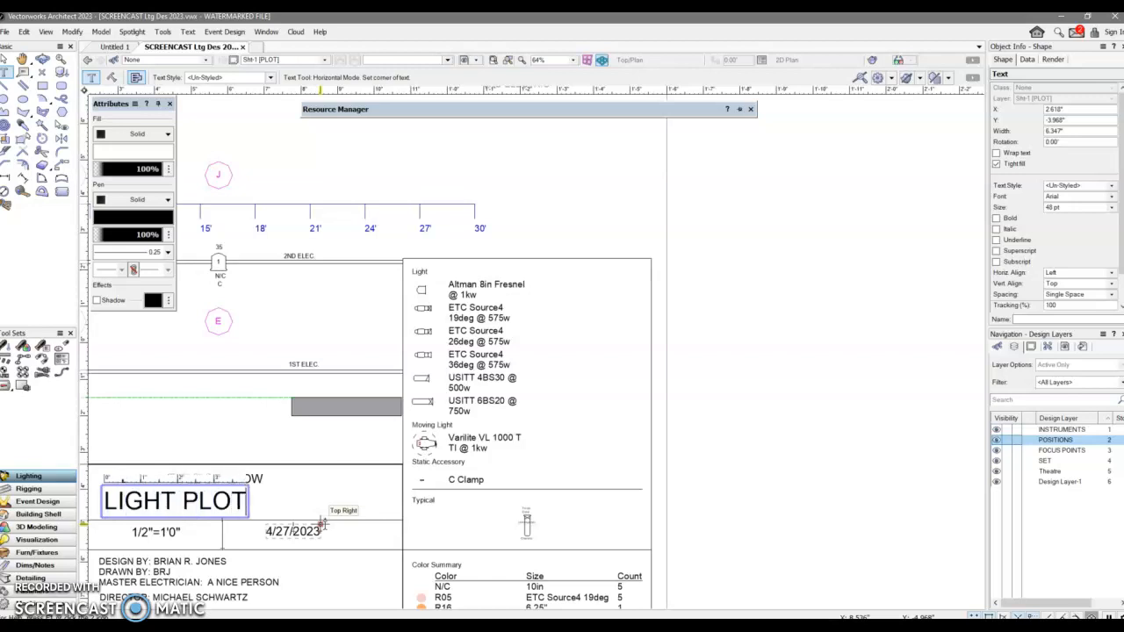
Move the LIGHT PLOT title to sit centred under the TITLE OF SHOW line.
click(6, 60)
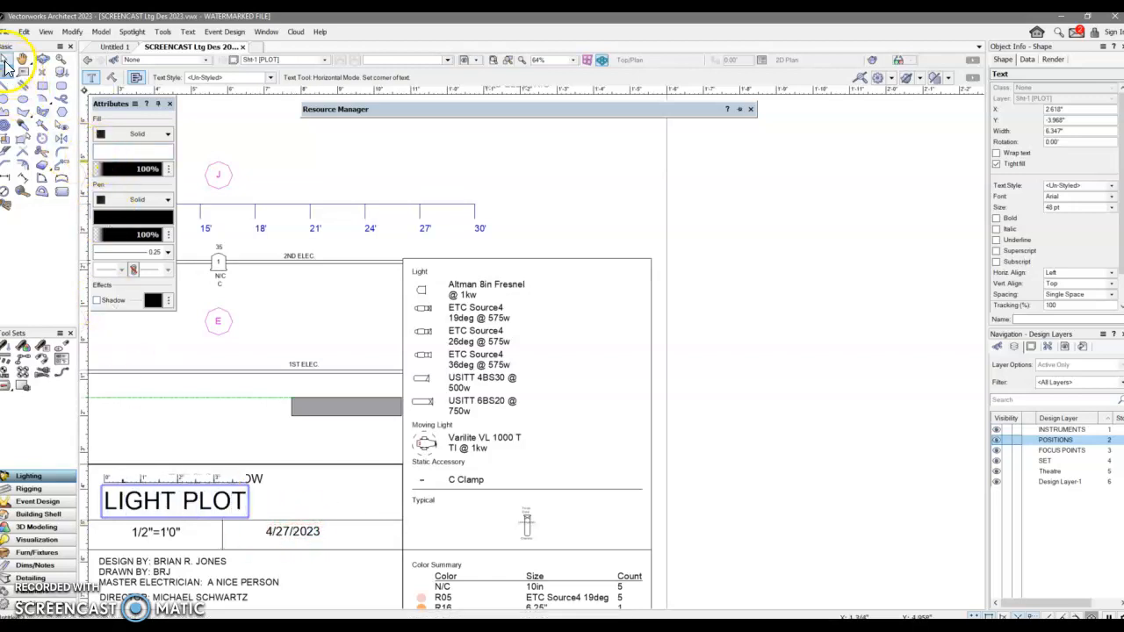
drag(175, 489, 223, 497)
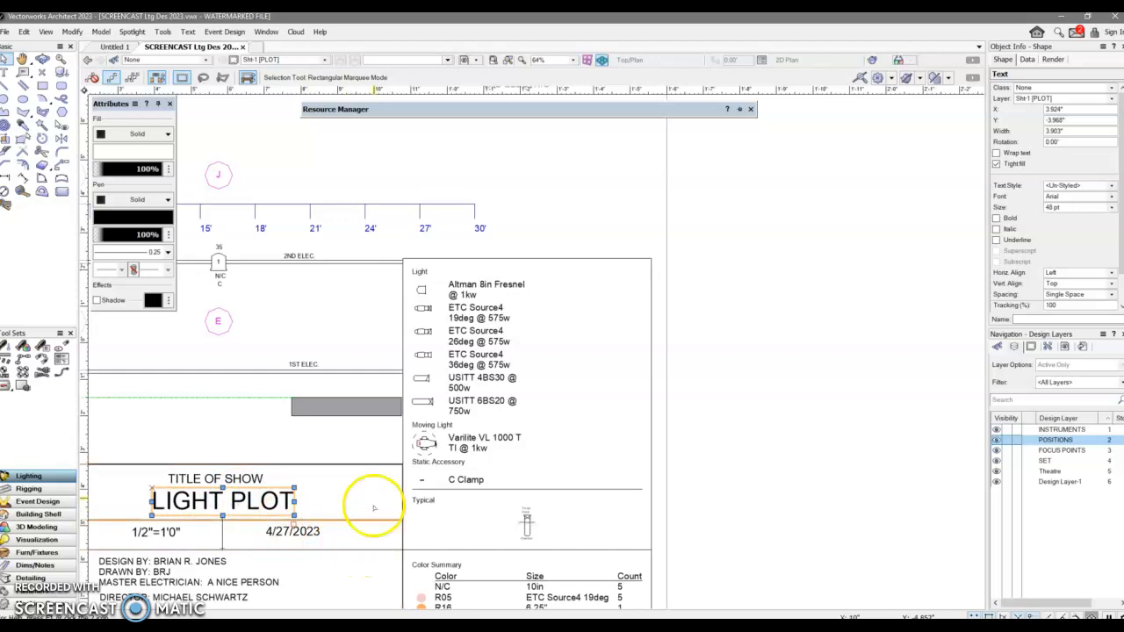
scroll(503, 527, down, 4)
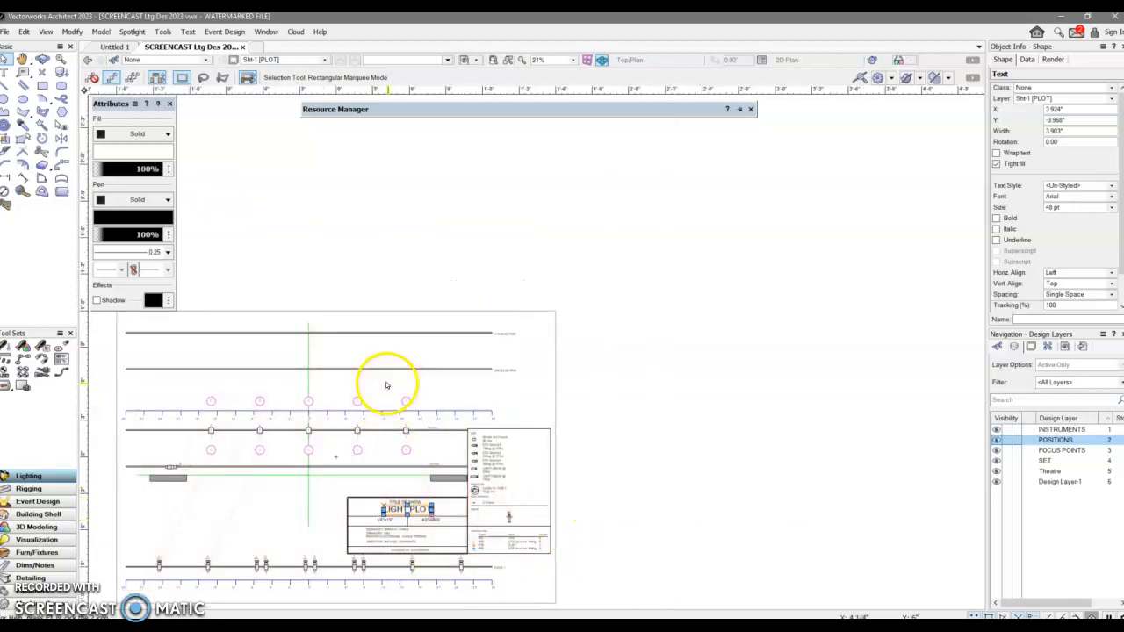
middle_drag(386, 384, 571, 339)
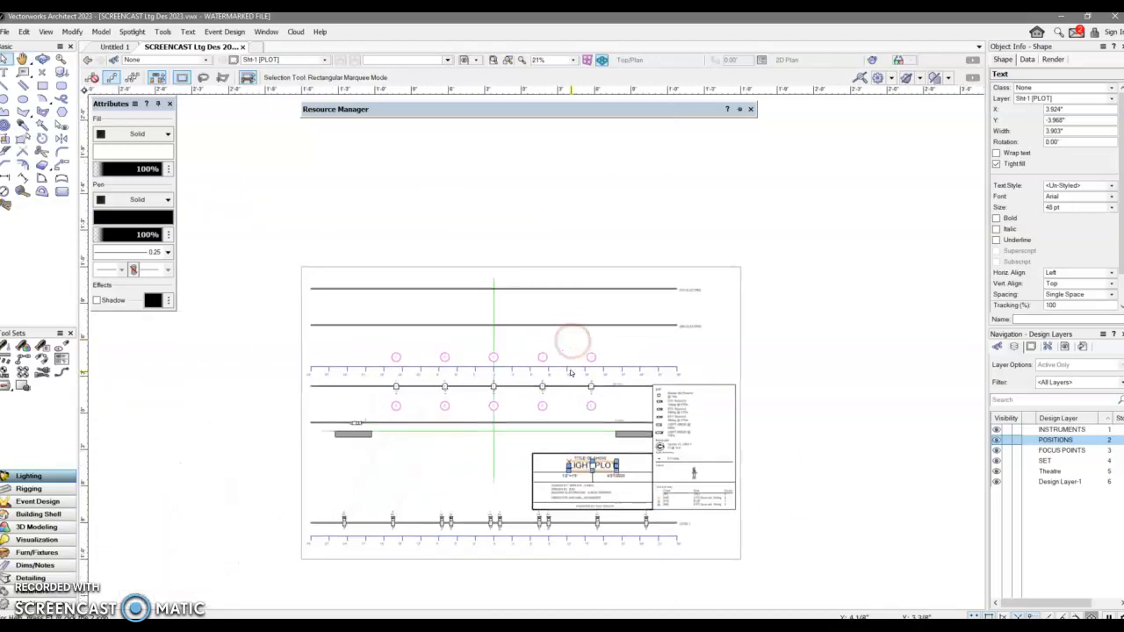
Print the sheet to the Adobe PDF printer with the PDF page size set to ARCH D.
click(6, 32)
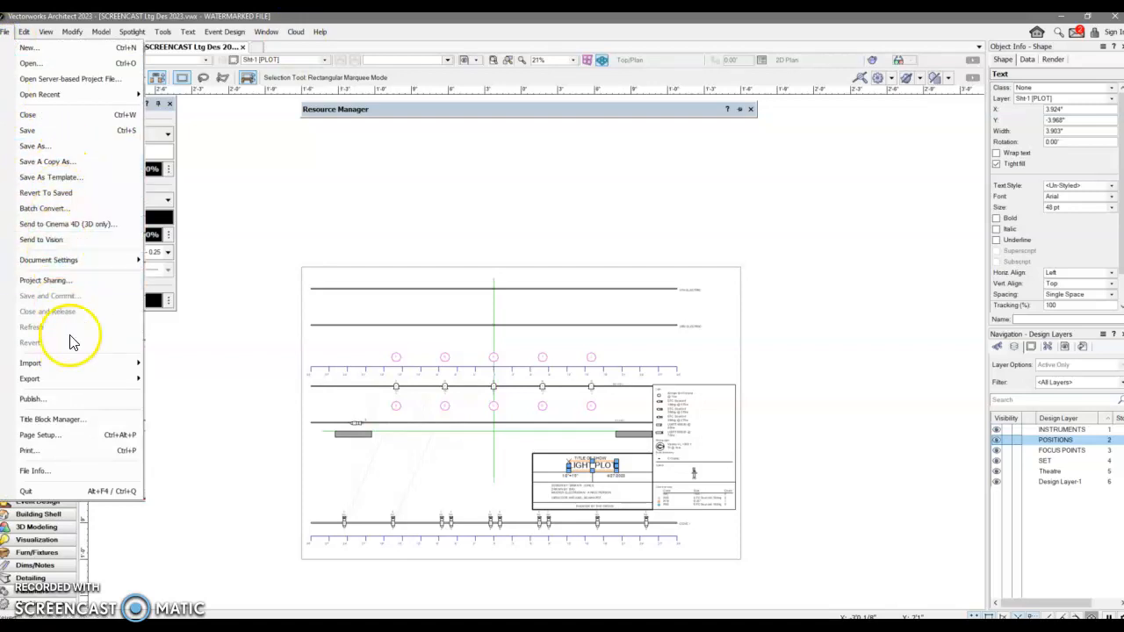
click(67, 455)
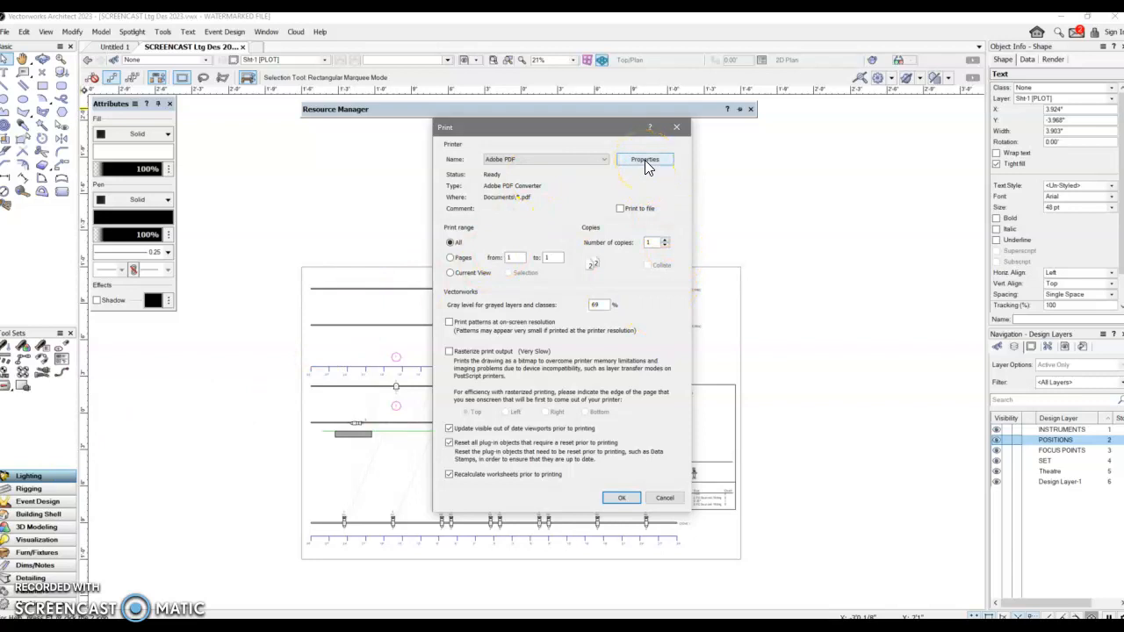
click(645, 163)
click(609, 273)
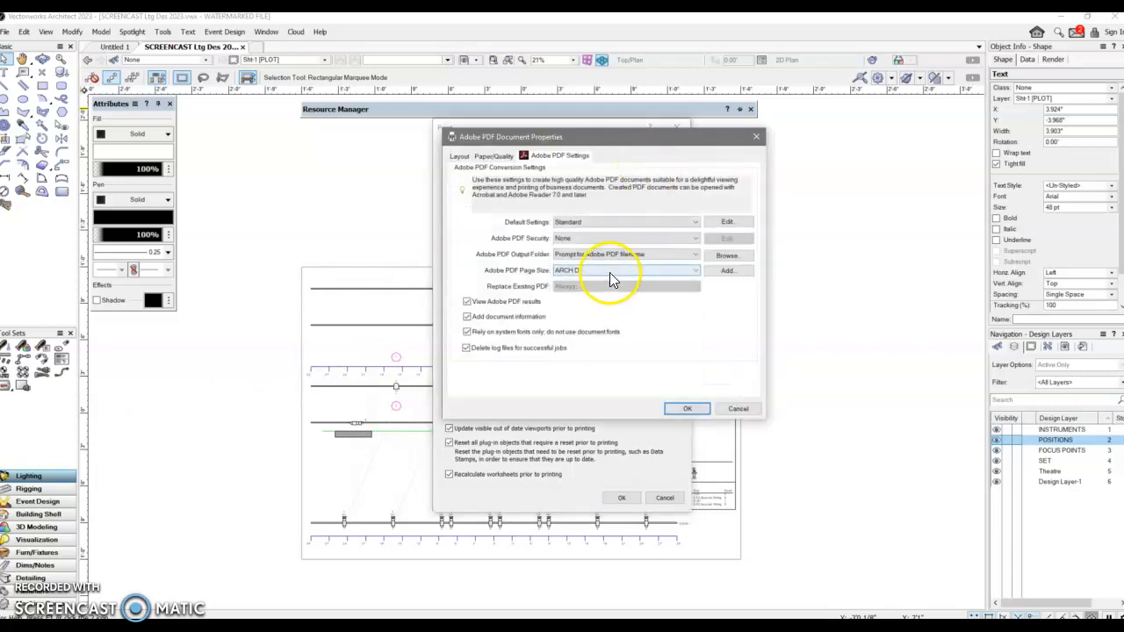
click(609, 272)
click(606, 301)
click(612, 270)
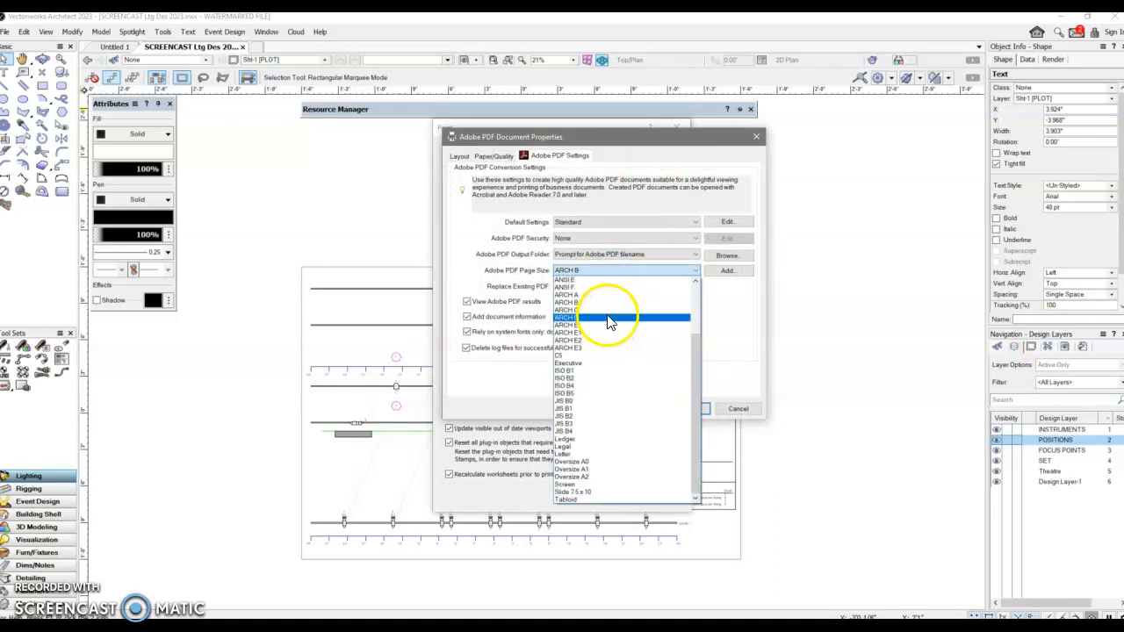
click(605, 317)
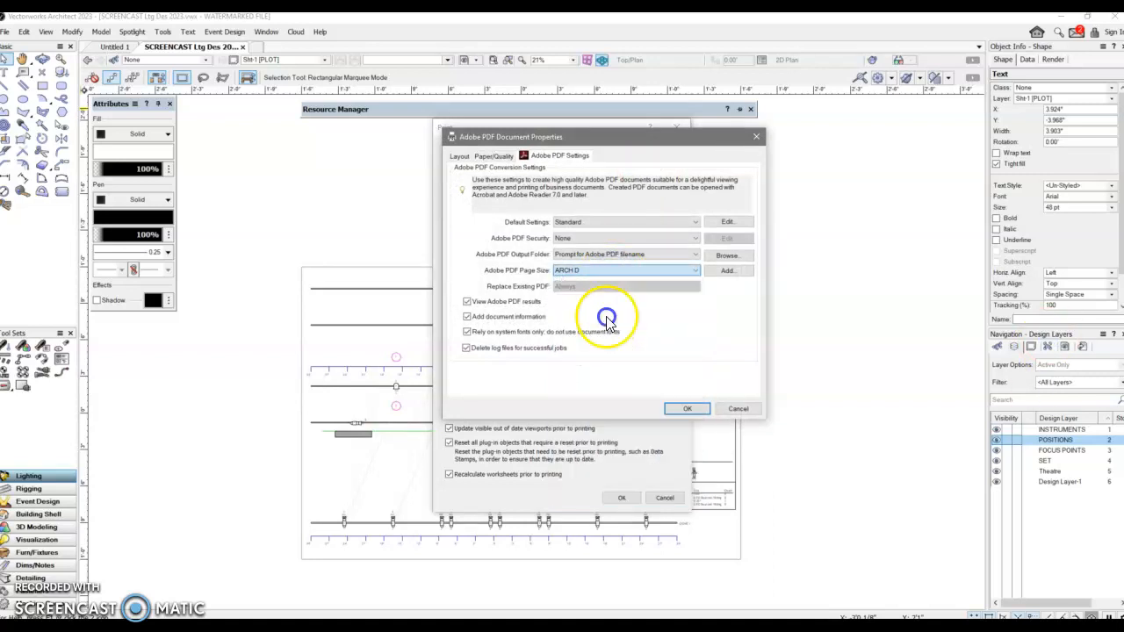
click(682, 409)
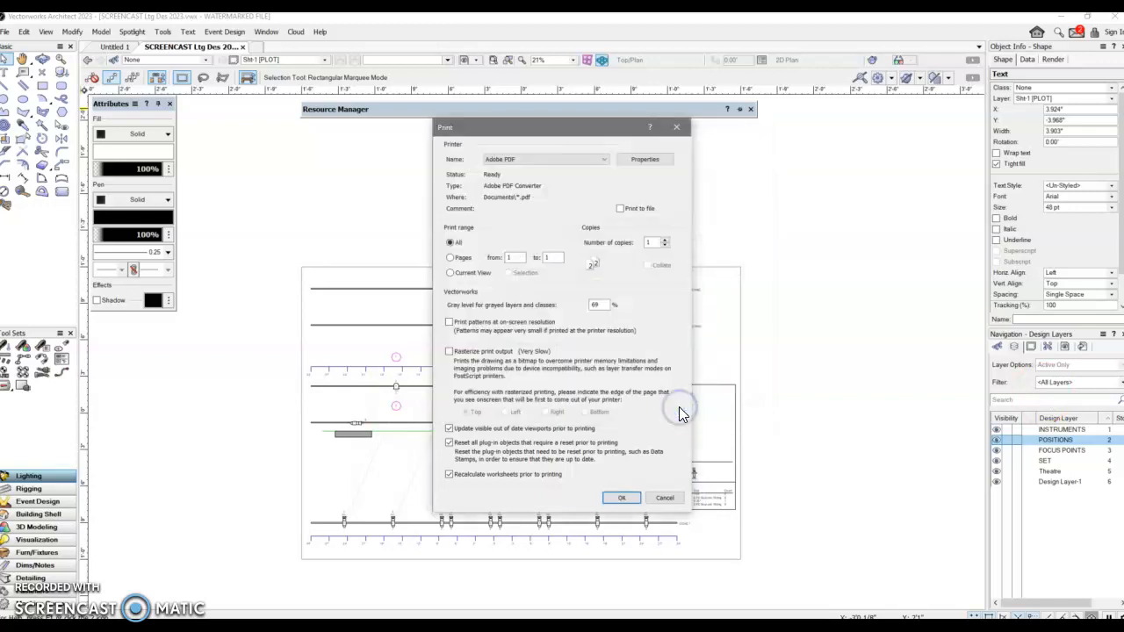
click(632, 498)
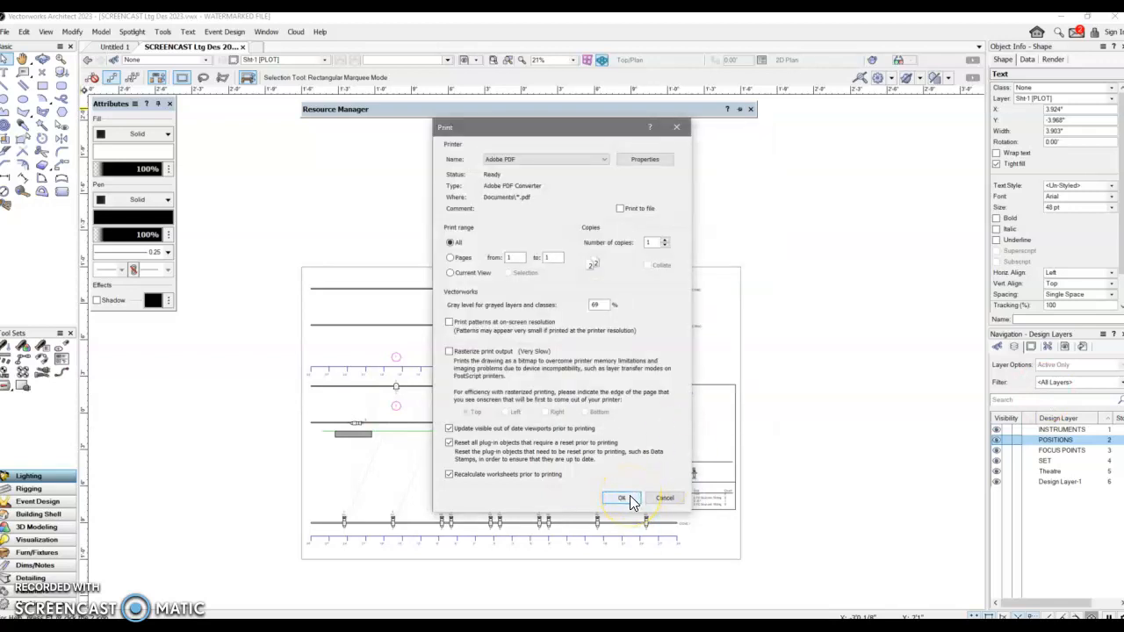
click(604, 350)
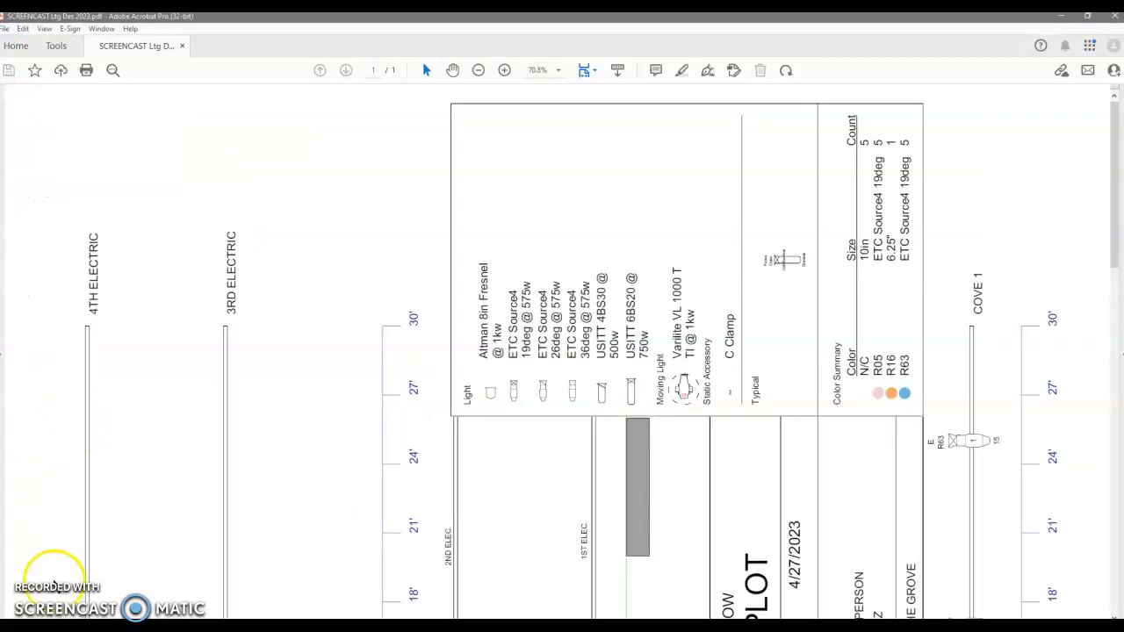
Review the printed light plot PDF, then return to the drawing.
scroll(280, 514, down, 7)
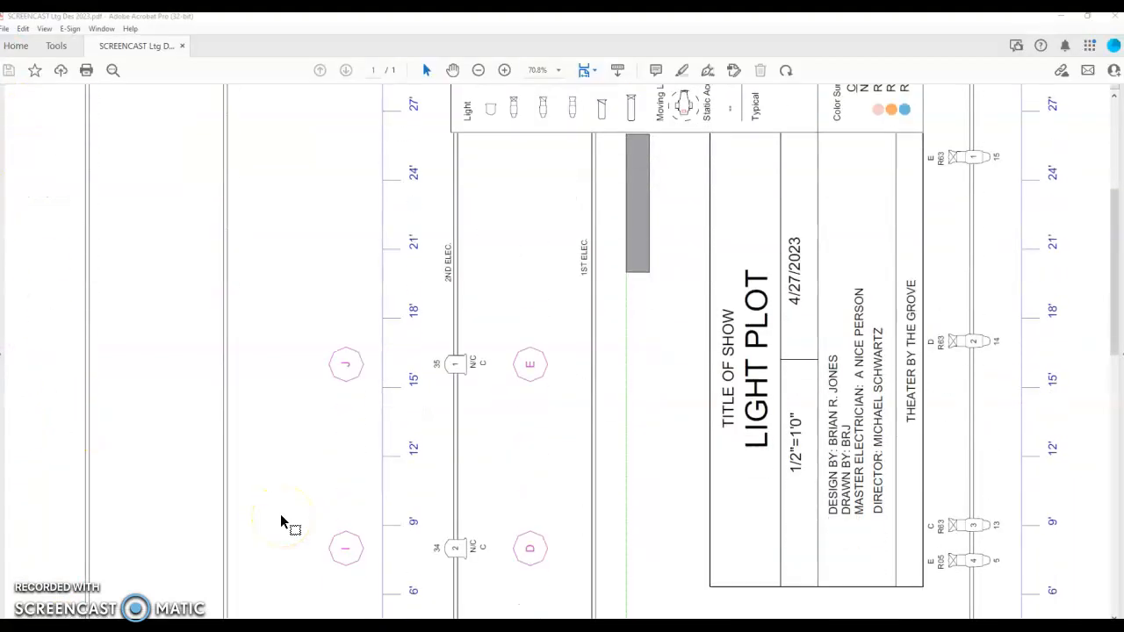
scroll(280, 514, down, 8)
scroll(280, 514, up, 8)
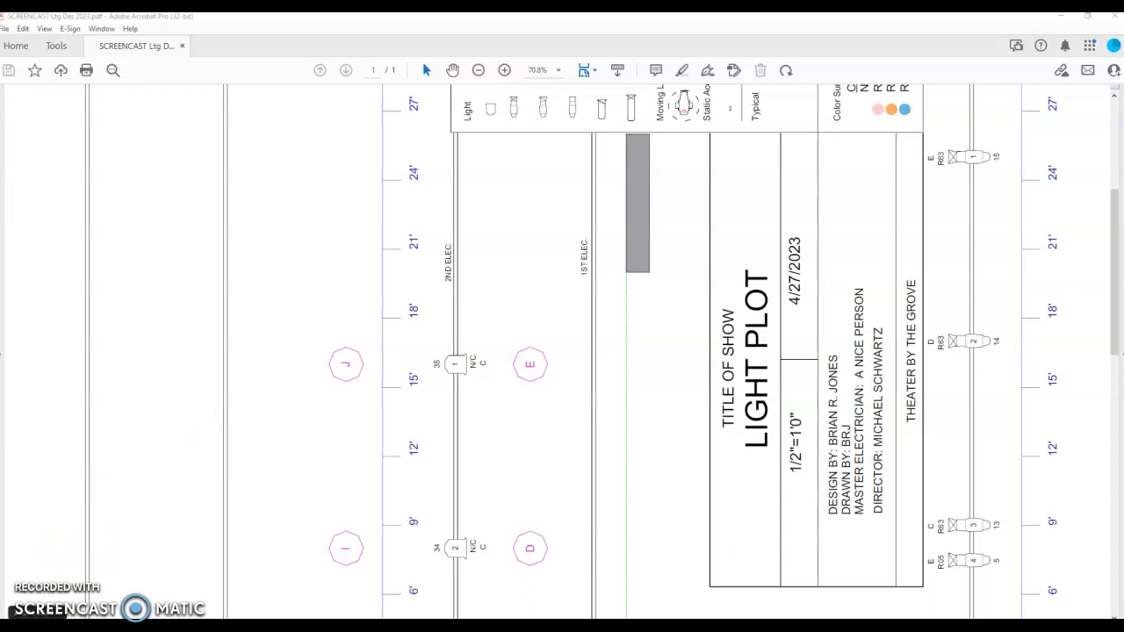
click(37, 625)
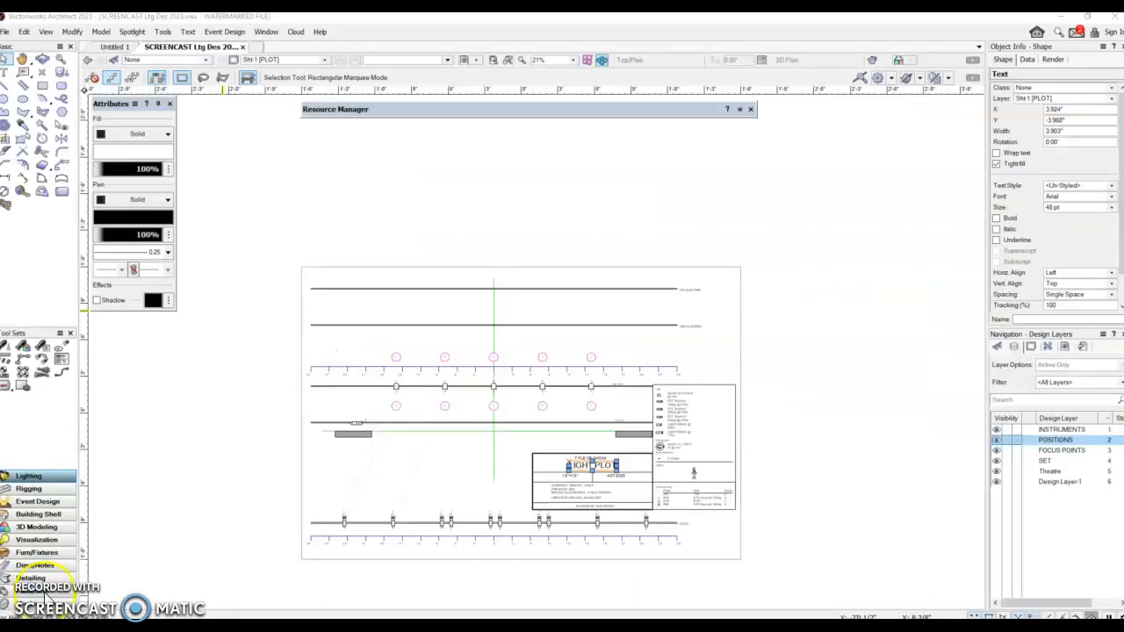
Export the sheet as a PDF named SCREENCAST Ltg Des 2023 into the Downloads folder.
click(5, 34)
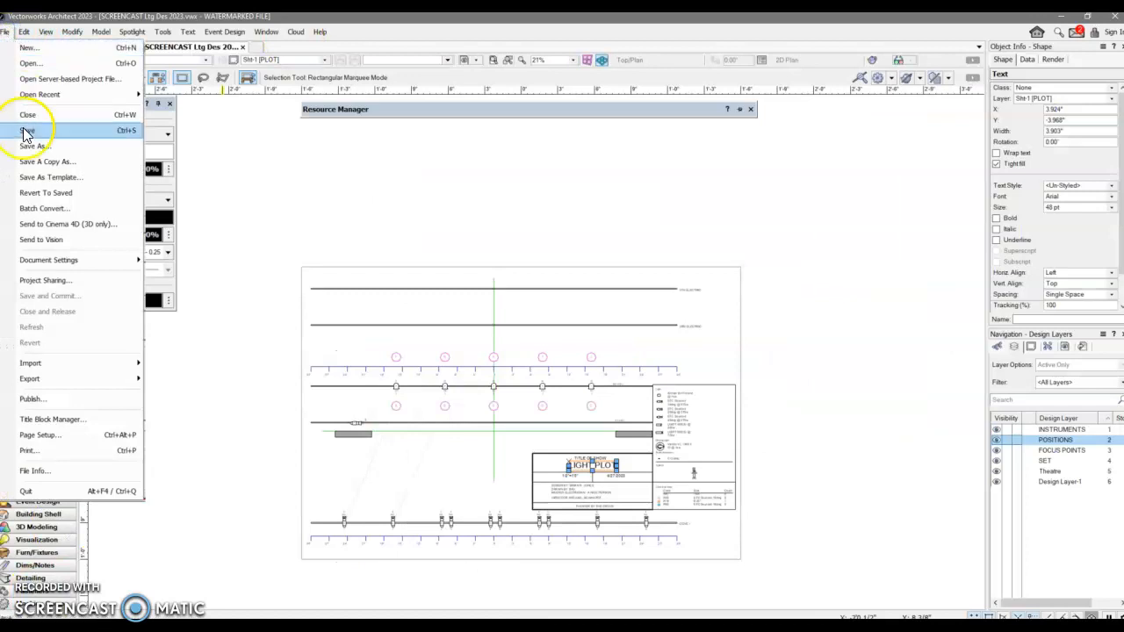
mouse_move(47, 378)
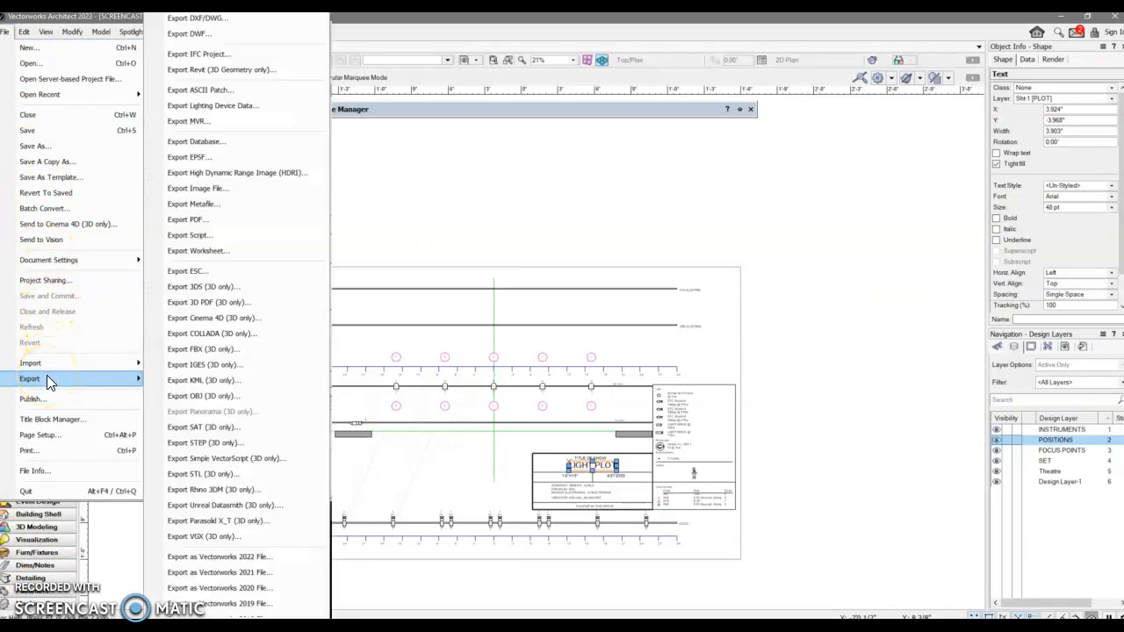
click(203, 225)
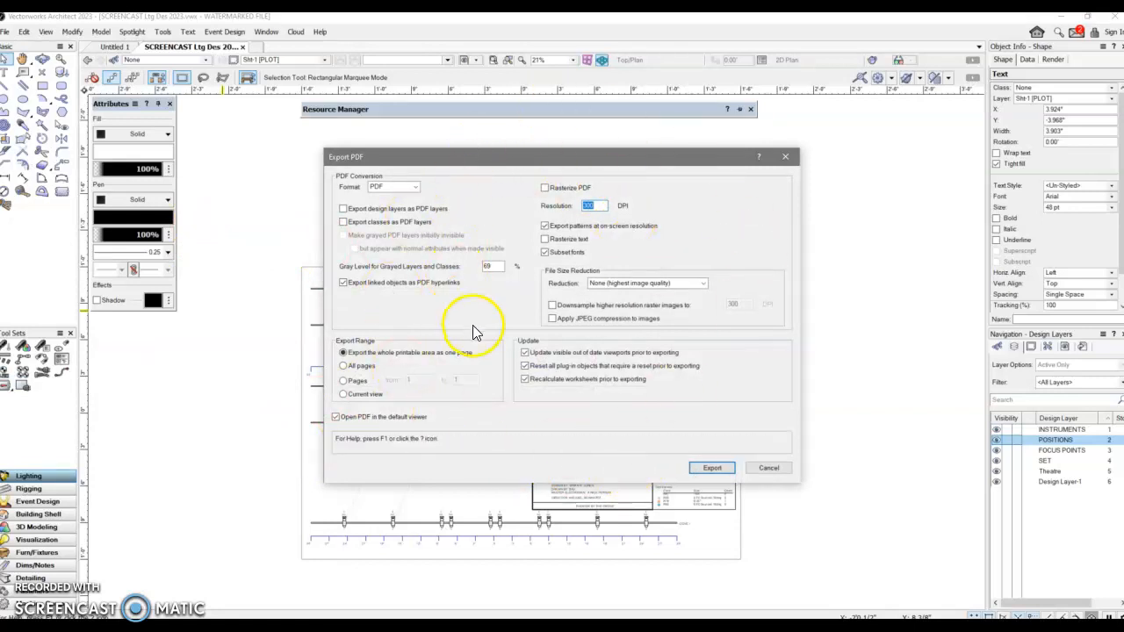
click(714, 467)
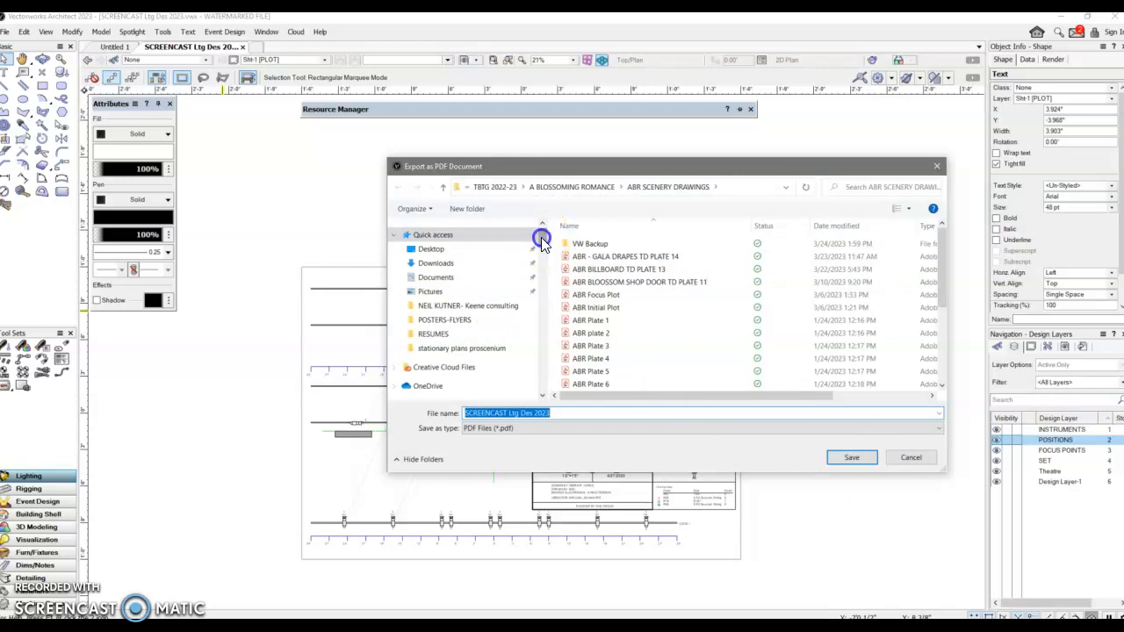
scroll(534, 231, down, 1)
click(446, 230)
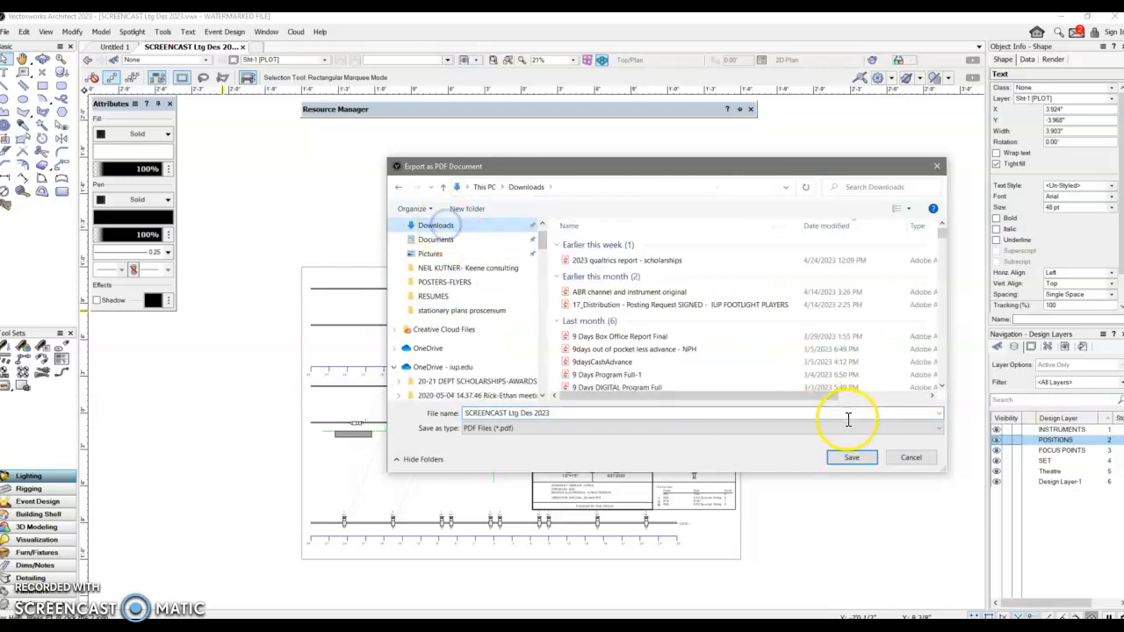
click(862, 466)
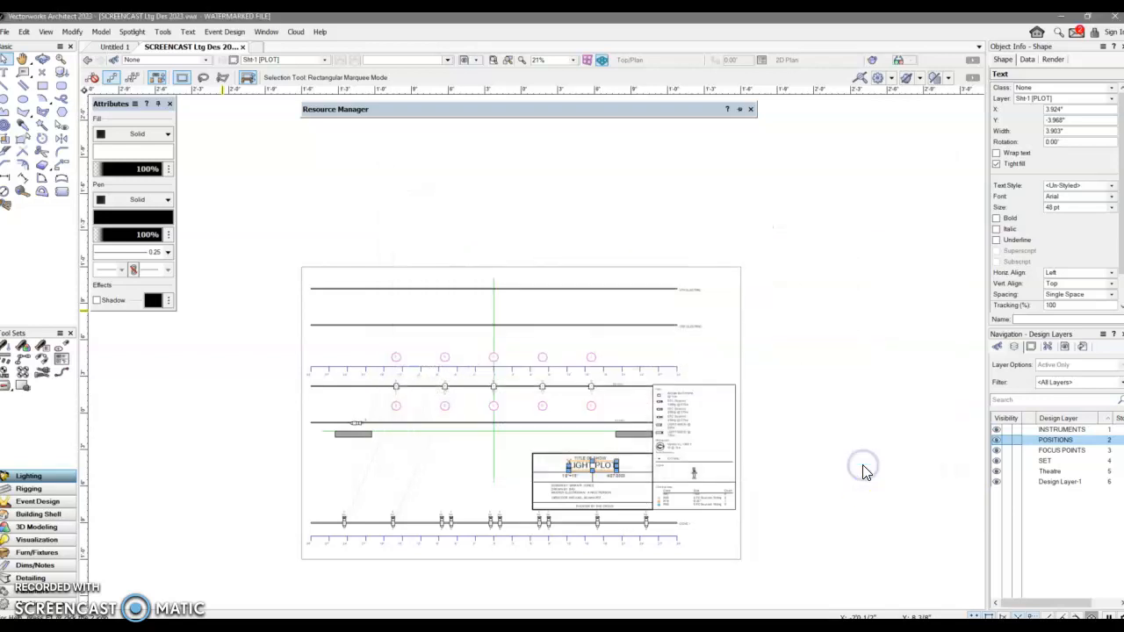